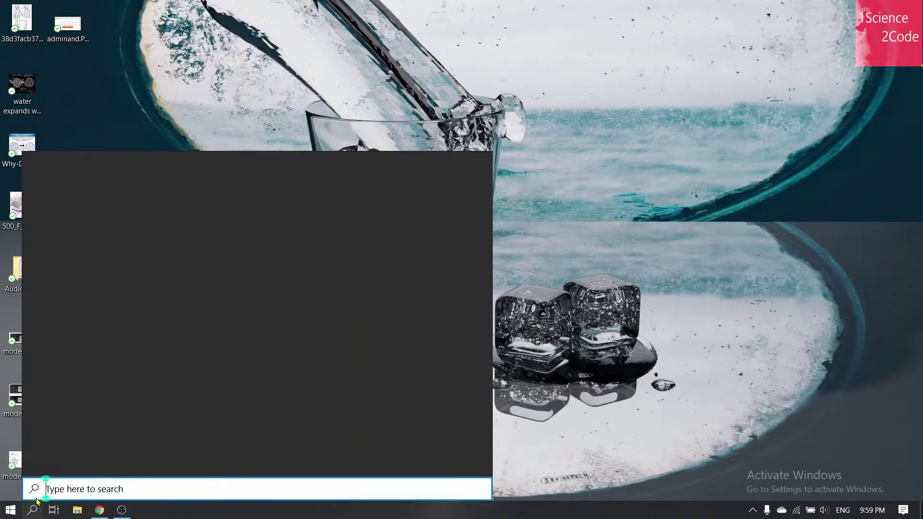
- Launch Windows Defender Firewall with Advanced Security by searching 'firewall' in Windows Search
type("firewall")
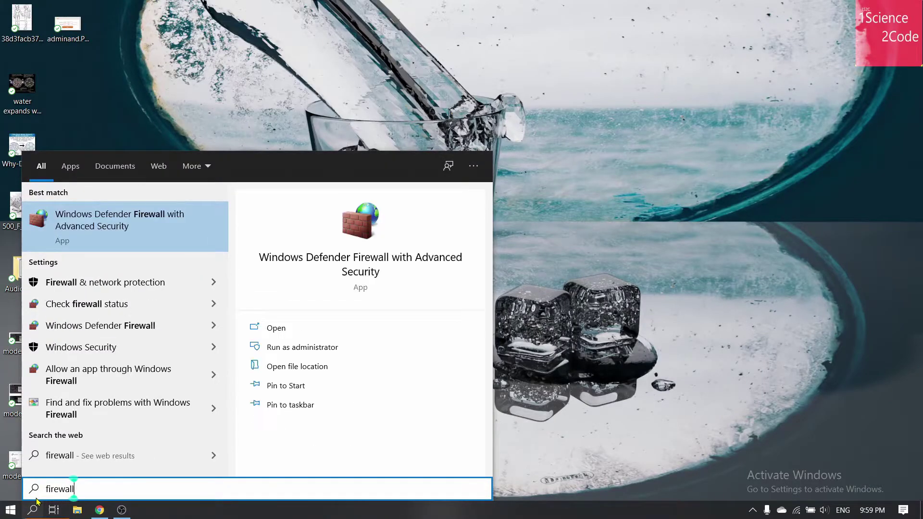
key("Return")
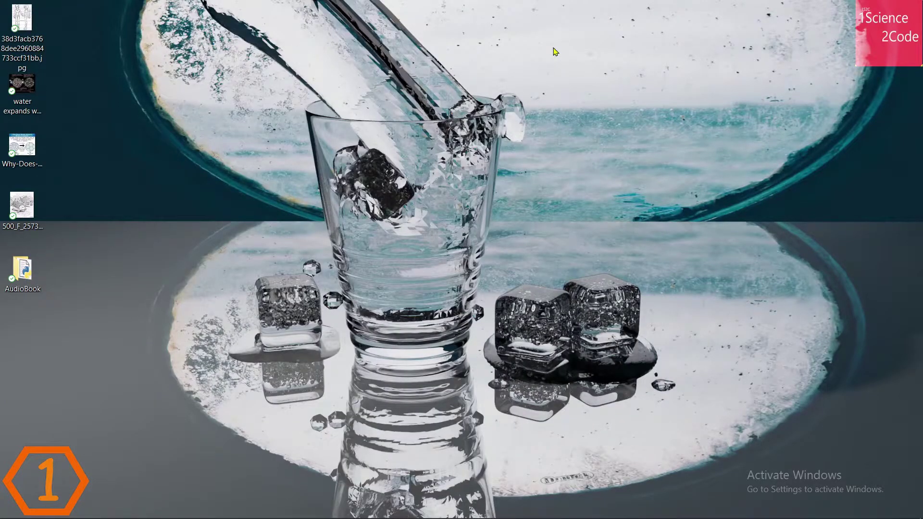
- Load the router at 192.168.0.1 and sign in with the admin username and password
key("alt+Tab")
type("192.168")
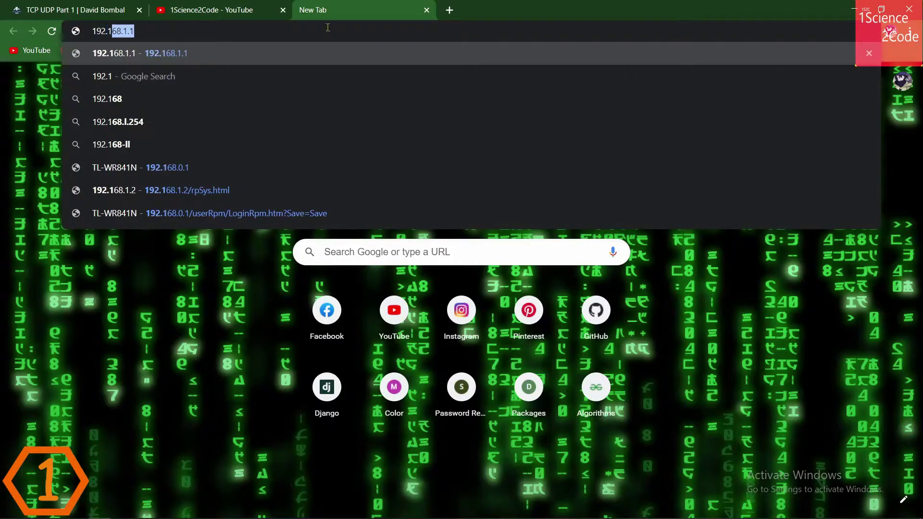
type(".0.1")
key("Return")
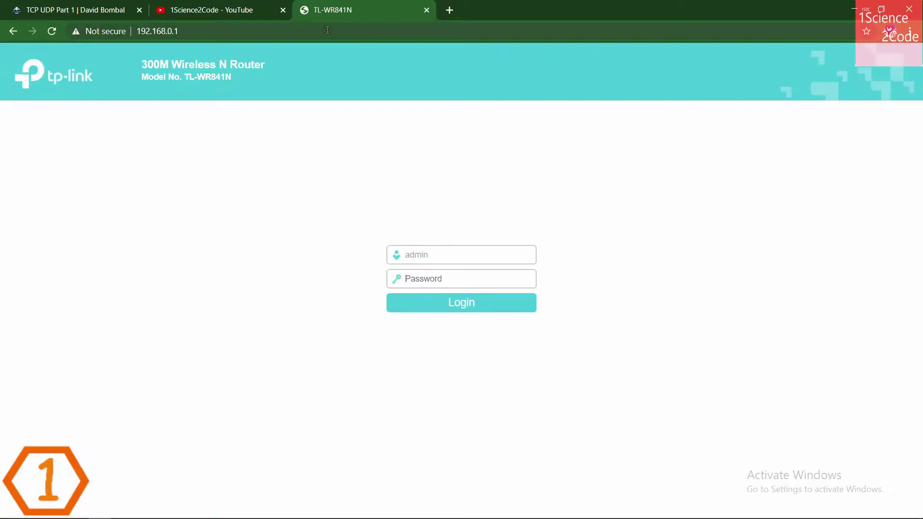
key("Tab")
key("Return")
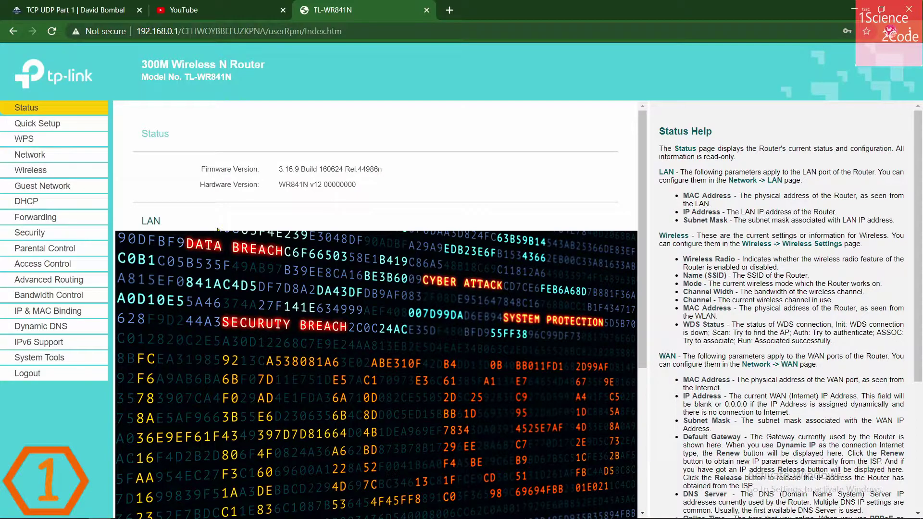
- Enable the SPI Firewall on the Basic Security page and save it
left_click(45, 234)
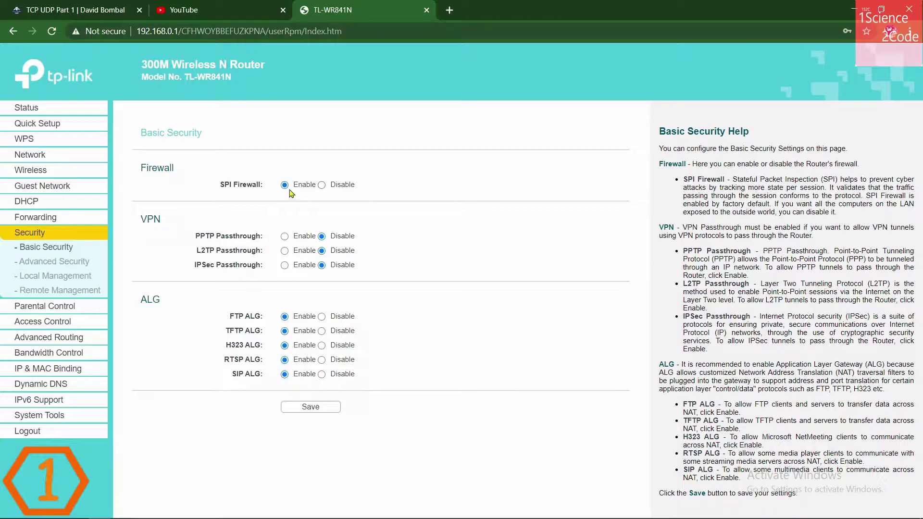
left_click(306, 409)
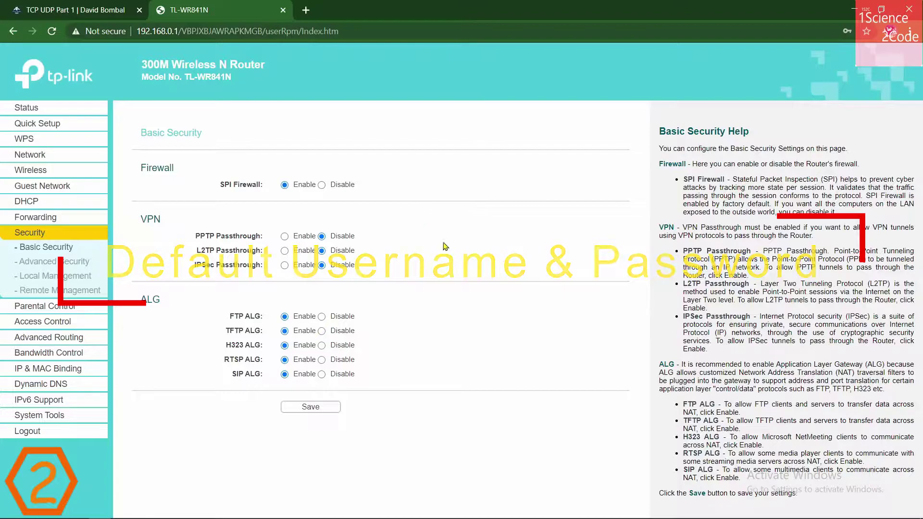
- On System Tools > Password, fill in the current username and password
left_click(48, 415)
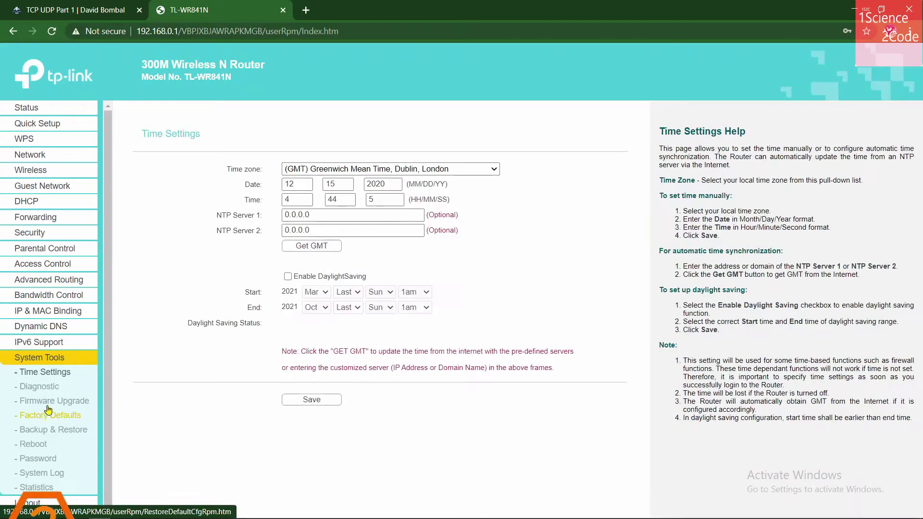
left_click(43, 457)
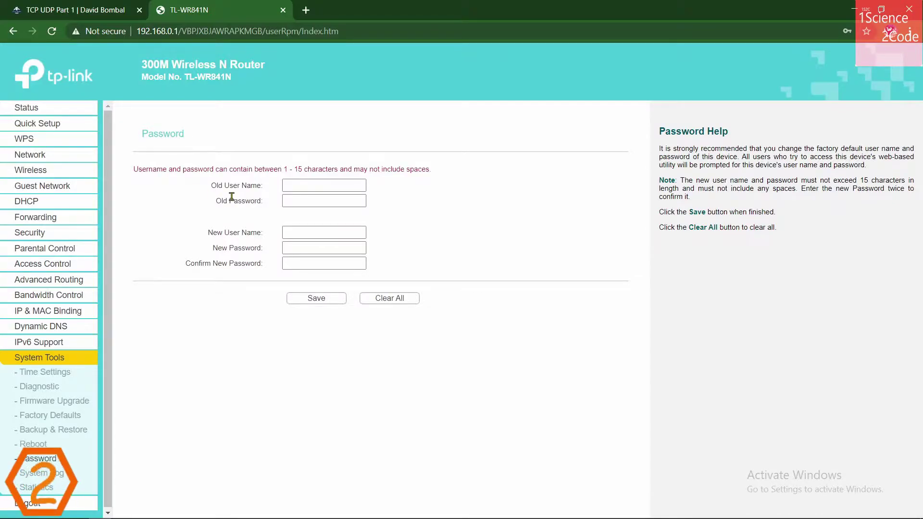
left_click(309, 185)
left_click(305, 204)
left_click(303, 204)
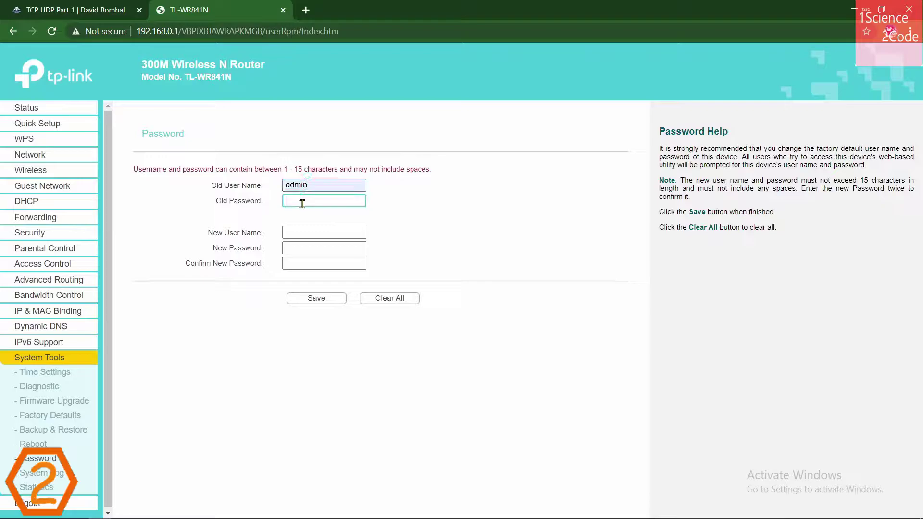
- Enter the new username and new password, confirm the password, and save
left_click(289, 230)
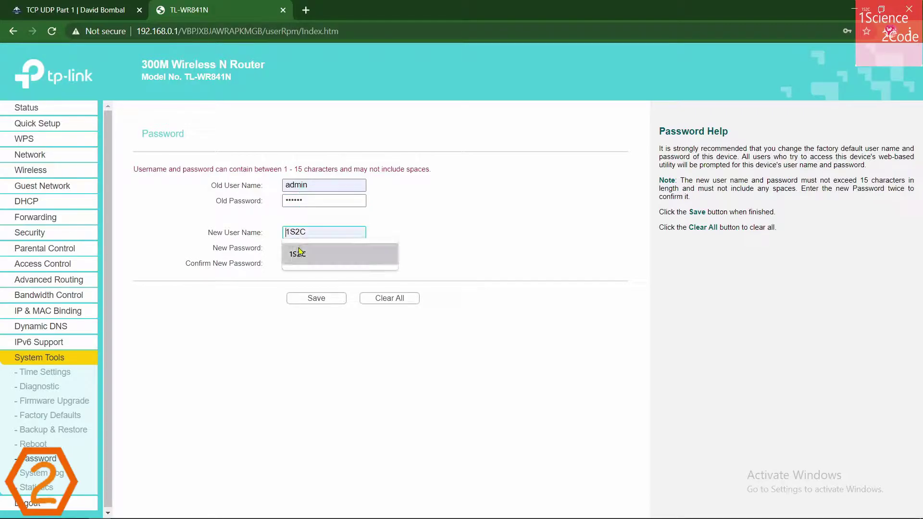
left_click(298, 250)
left_click(298, 248)
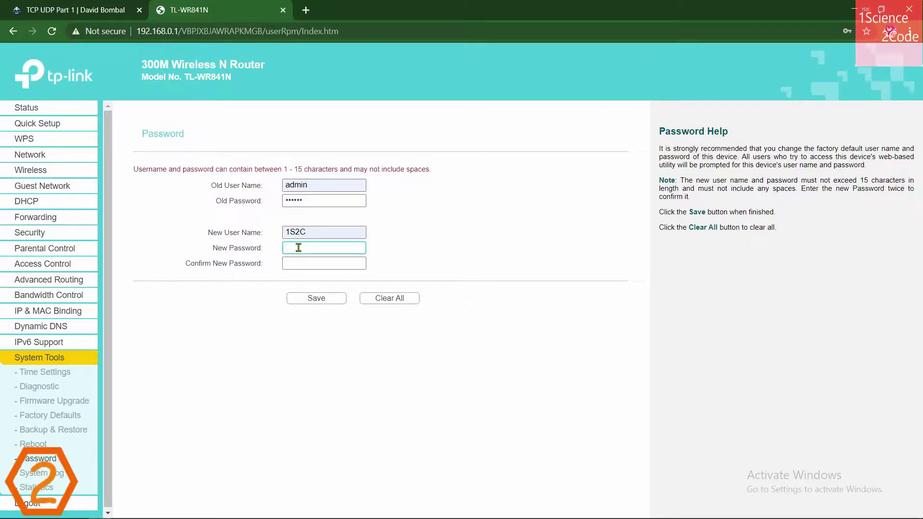
left_click(298, 264)
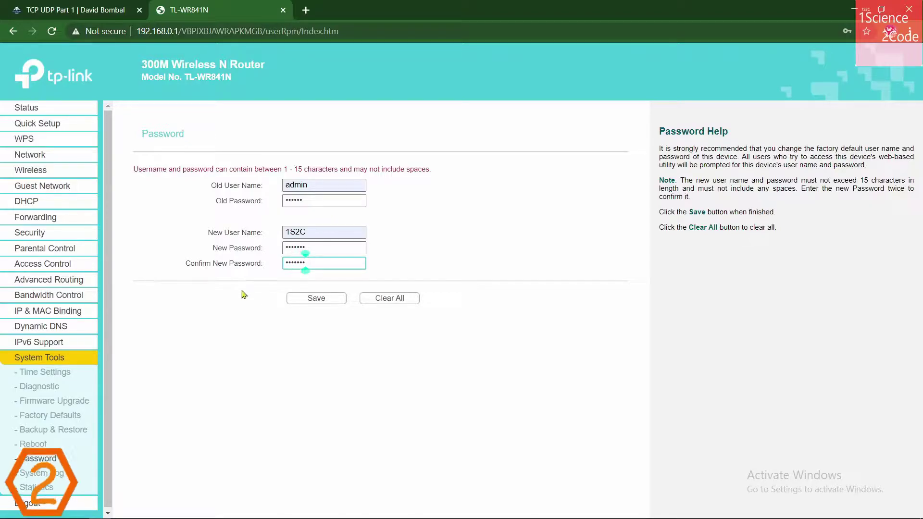
left_click(317, 299)
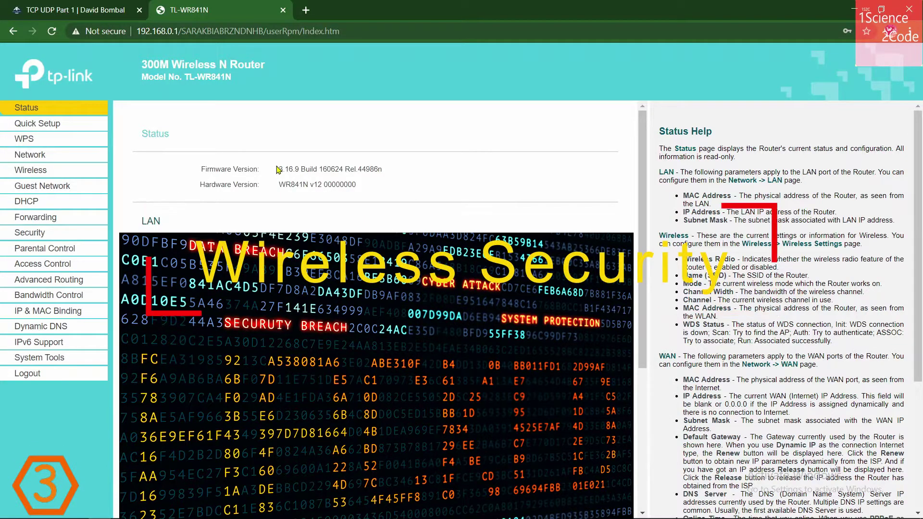
left_click(81, 176)
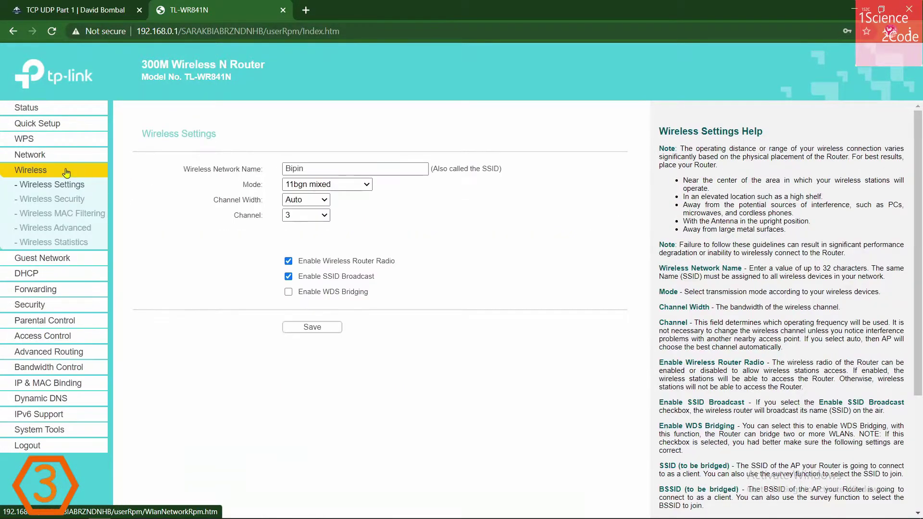
left_click(64, 200)
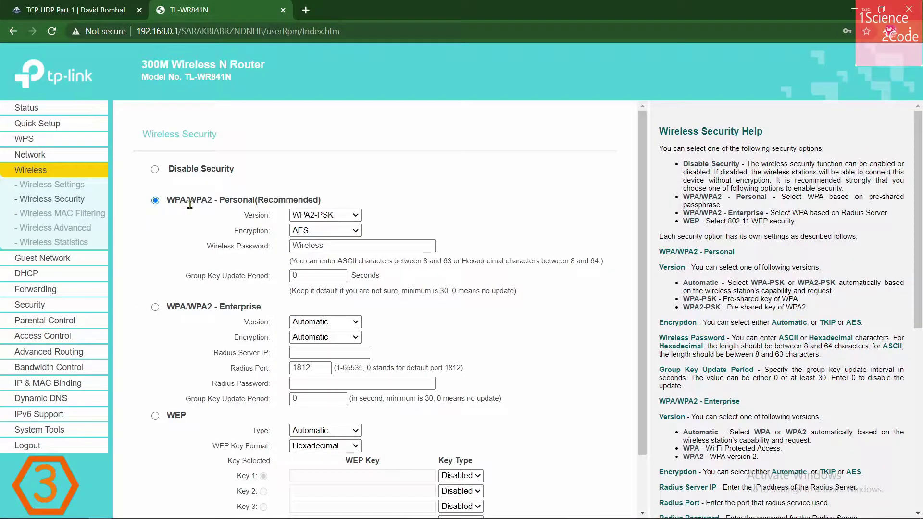
left_click(316, 219)
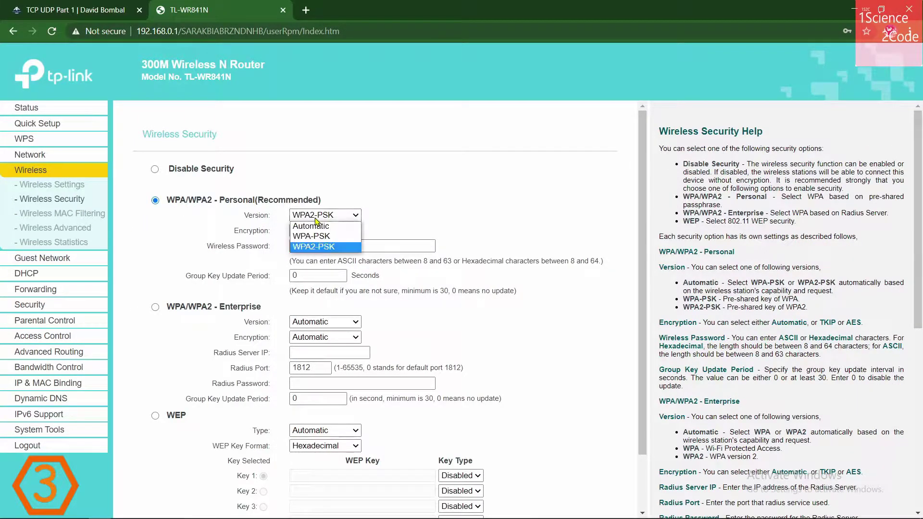
left_click(308, 247)
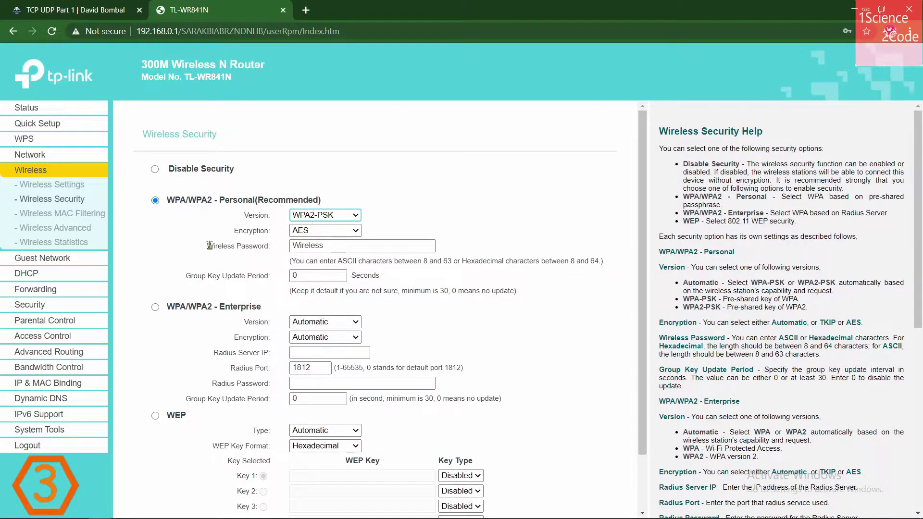
left_click_drag(209, 245, 265, 245)
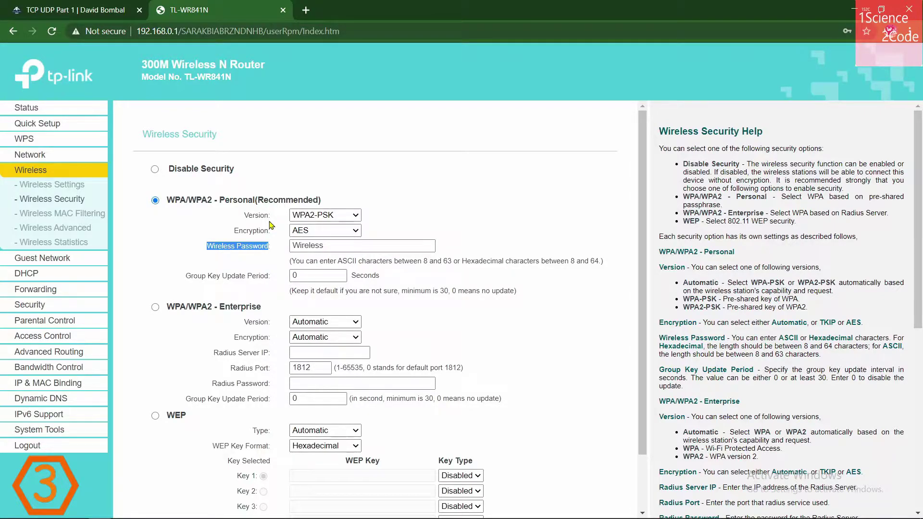
left_click(271, 224)
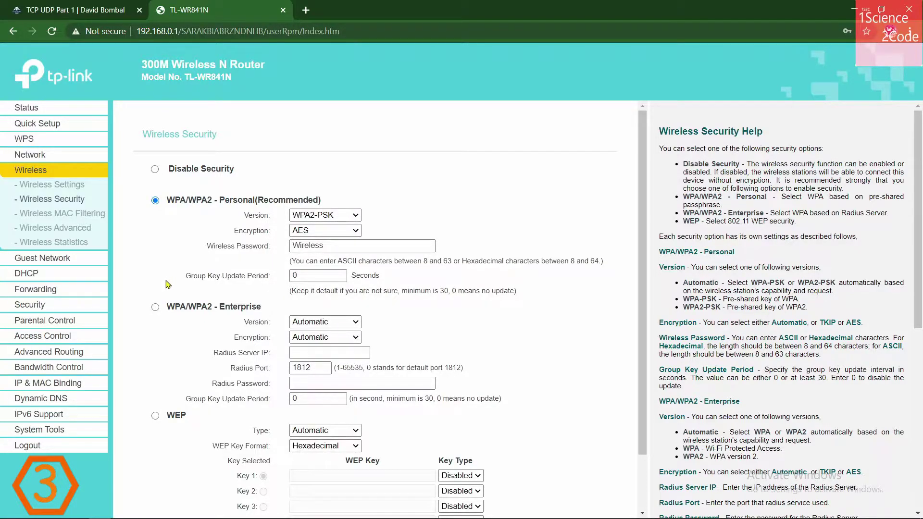
left_click(70, 188)
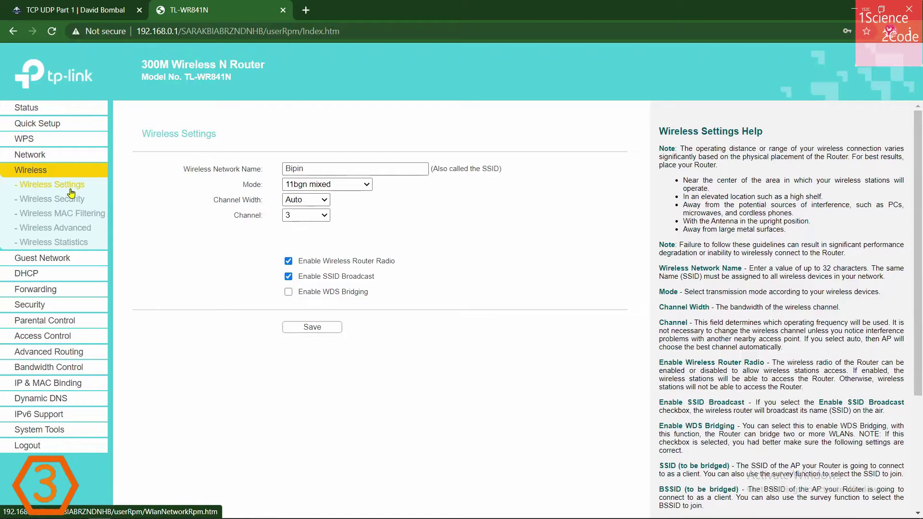
triple_click(188, 171)
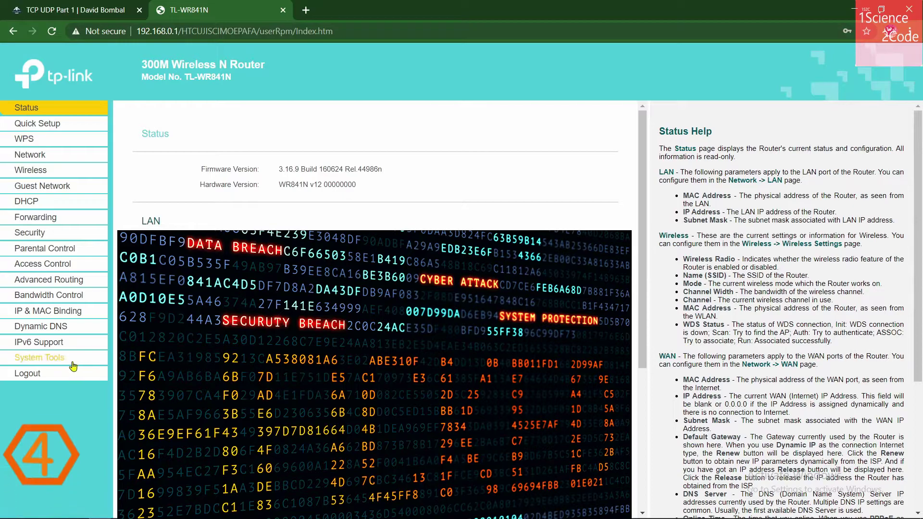
left_click(73, 364)
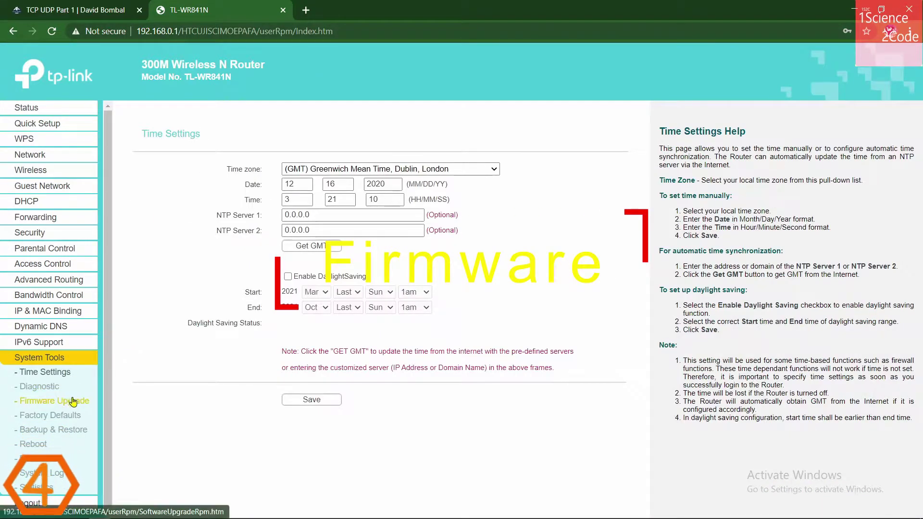
left_click(55, 401)
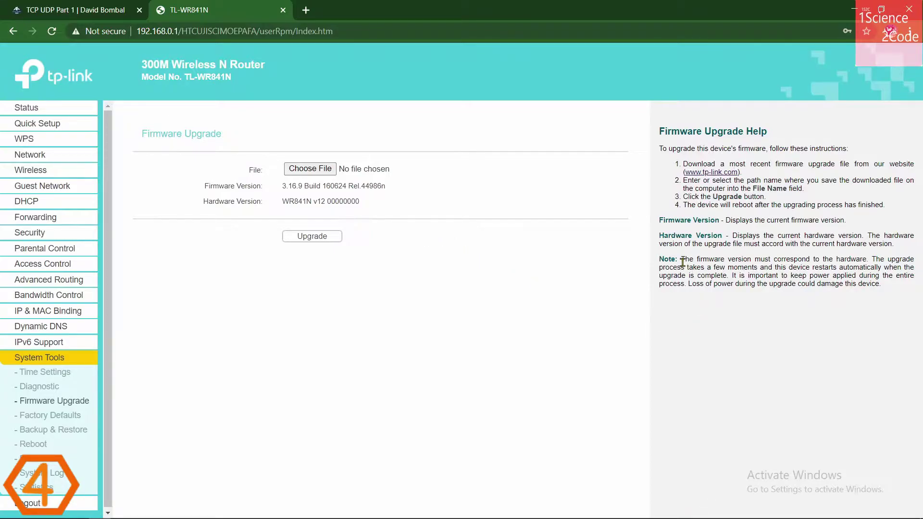
left_click_drag(683, 262, 908, 287)
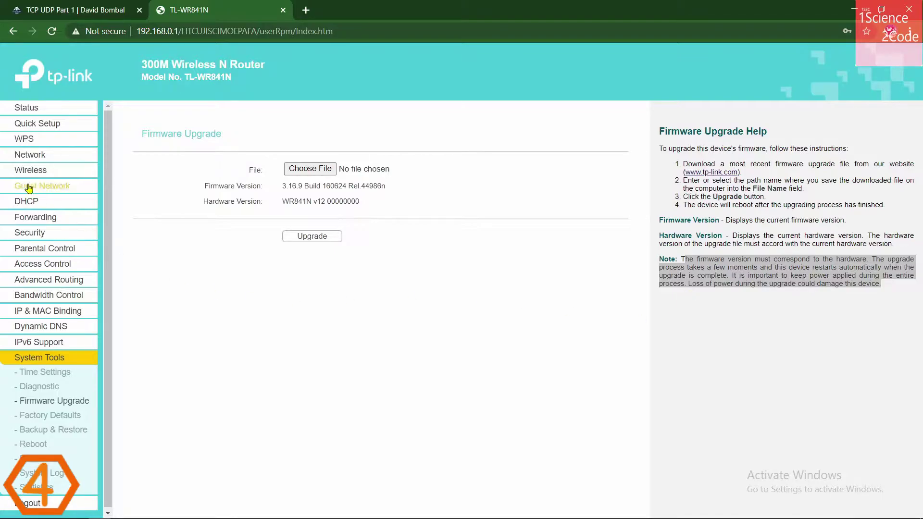
left_click(45, 114)
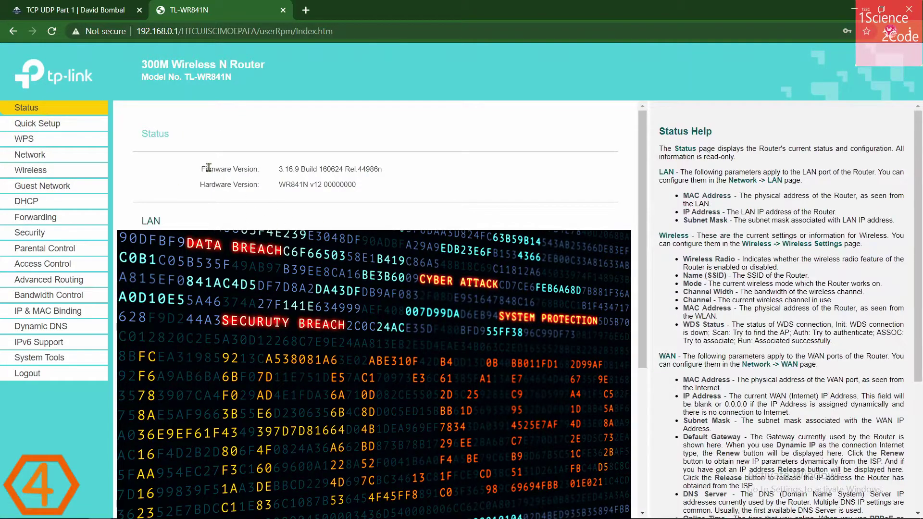
left_click_drag(200, 167, 372, 189)
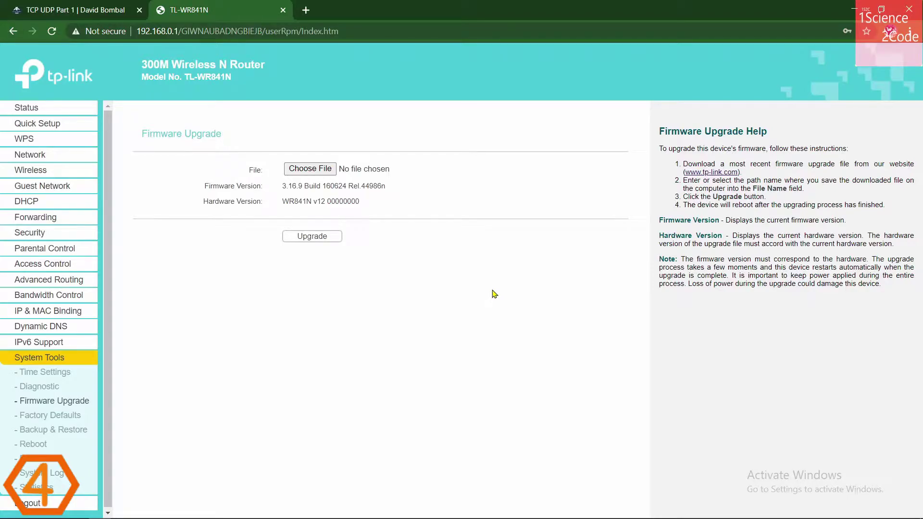
- Open the global English TP-Link website in a new tab and search for 'firmware'
left_click(687, 174)
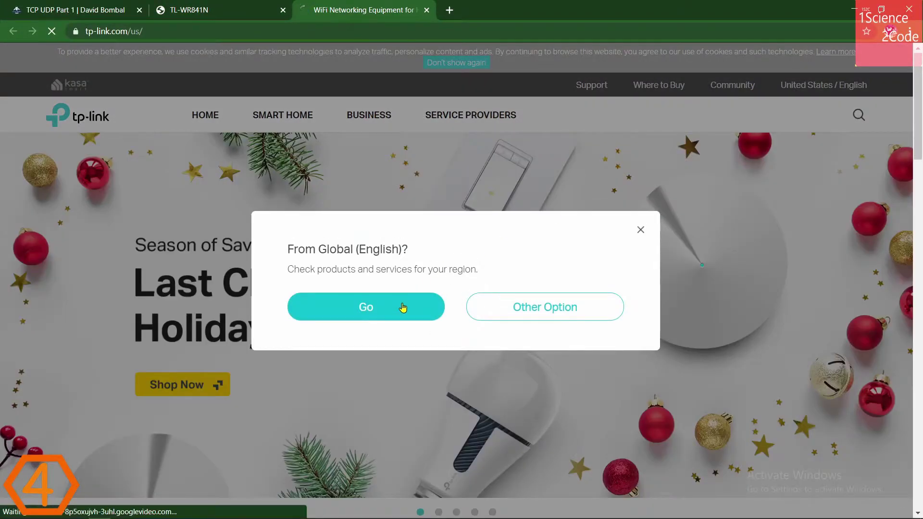
left_click(402, 309)
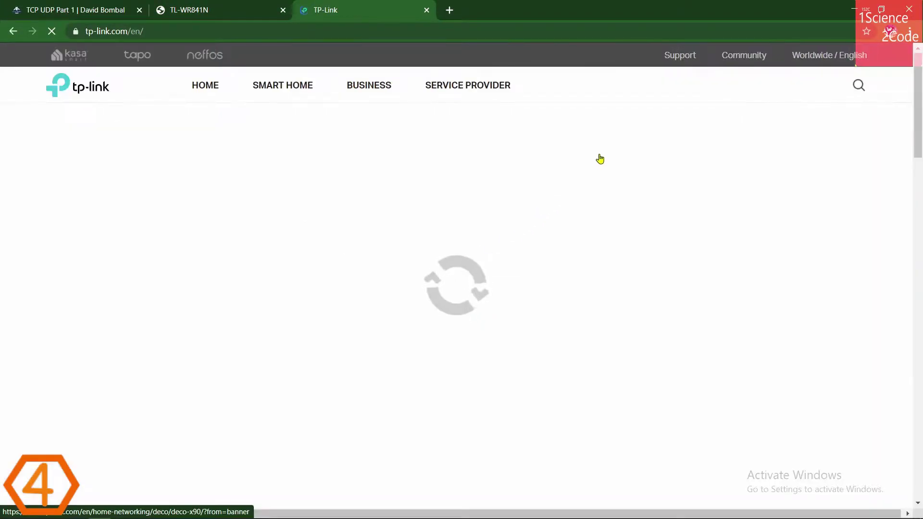
left_click(859, 85)
type("firm")
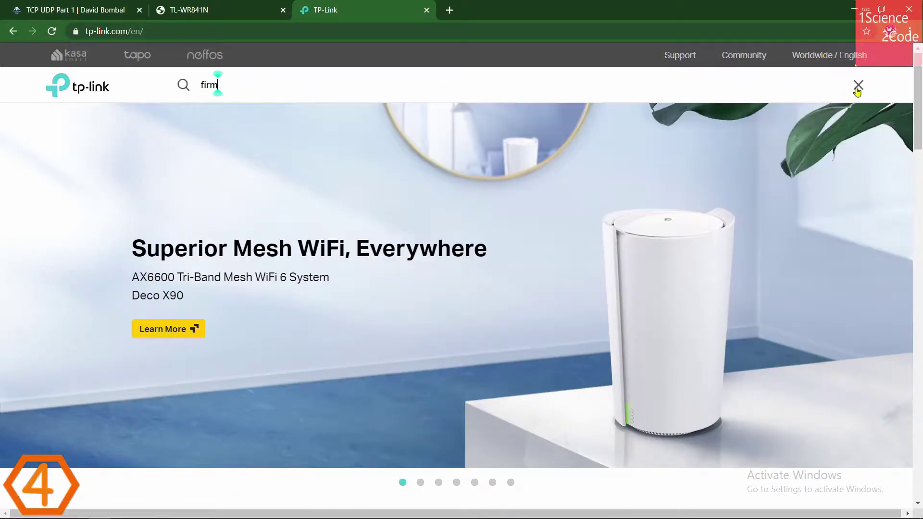
type("ware")
key("Return")
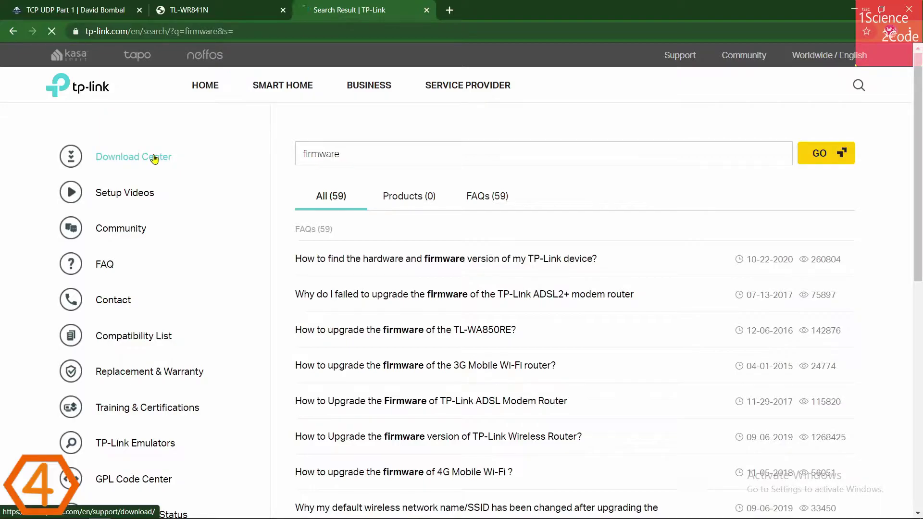
- Go to the Download Center and bring up the TL-WR841N download page
left_click(154, 159)
scroll(494, 292, "down", 2)
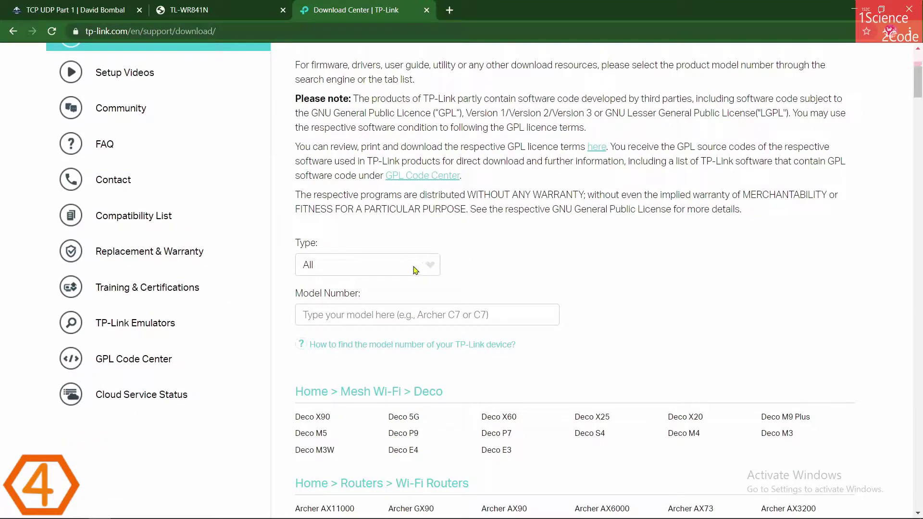
scroll(486, 259, "down", 1)
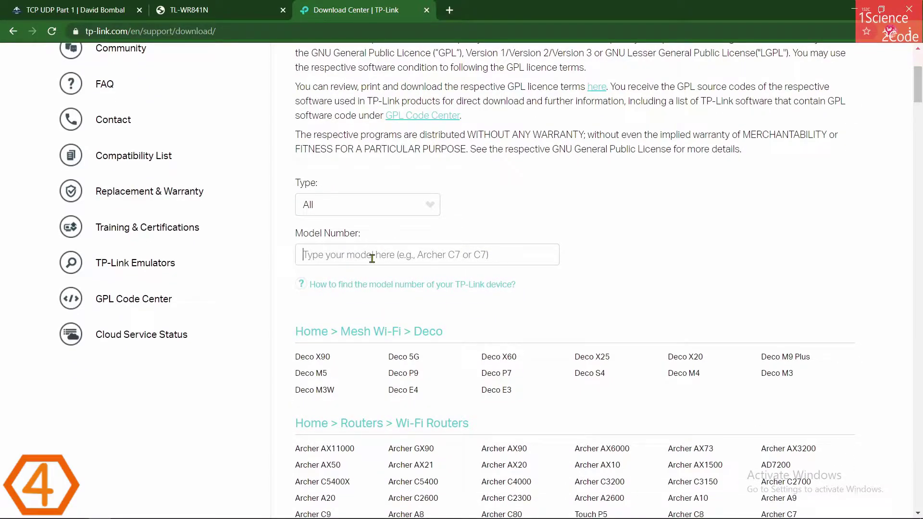
left_click(367, 256)
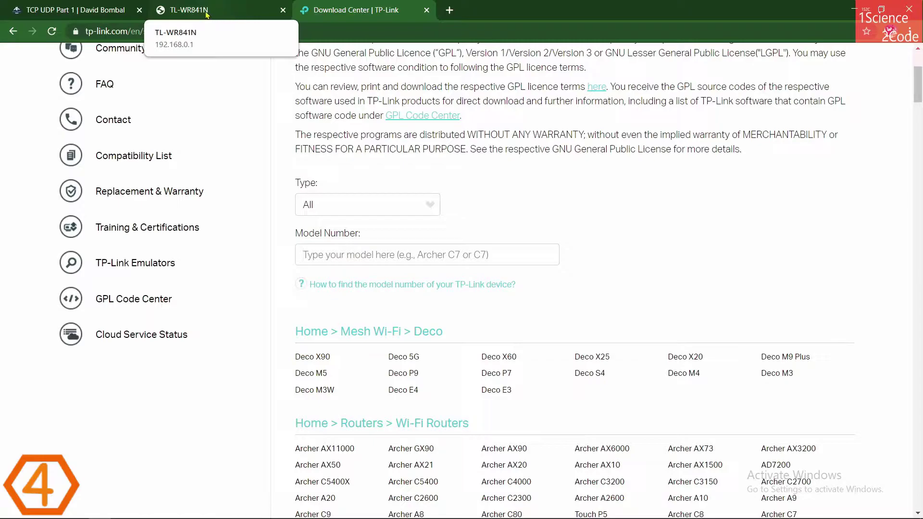
scroll(360, 223, "down", 5)
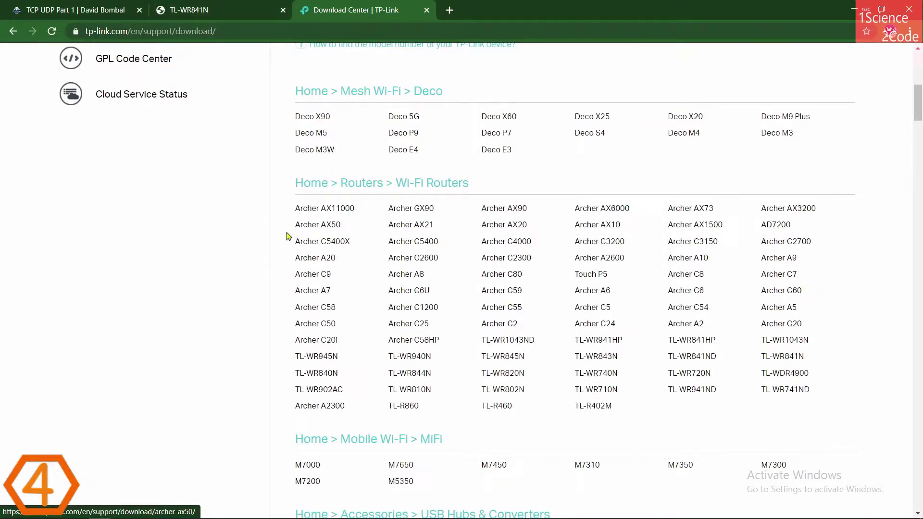
scroll(289, 235, "down", 3)
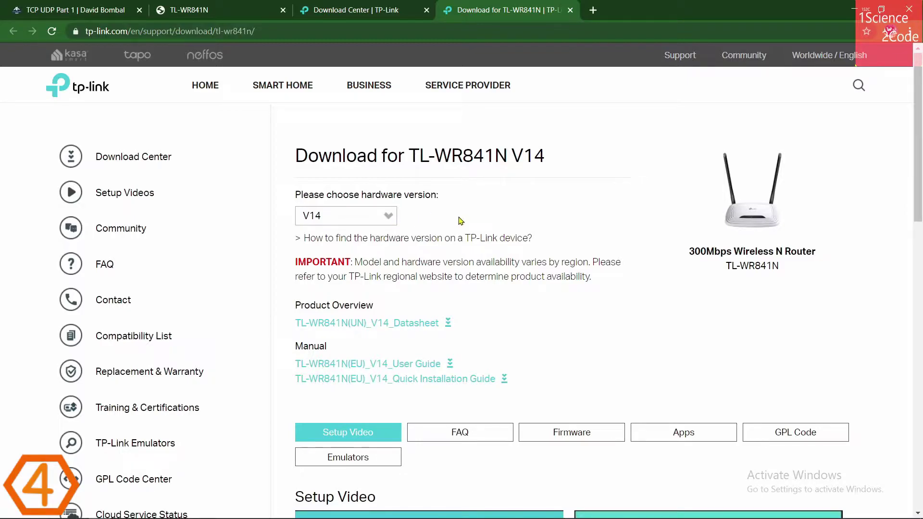
- Check the router's Status page to confirm hardware version v12
left_click(216, 11)
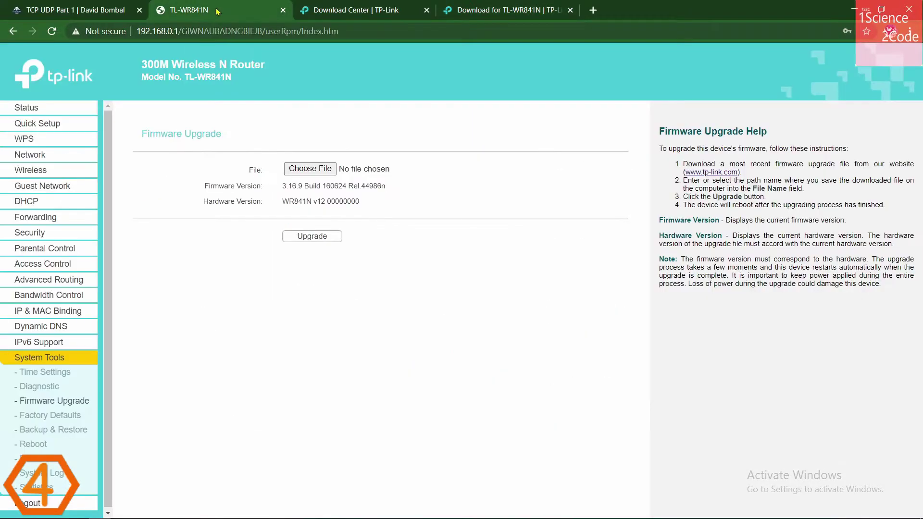
left_click(50, 109)
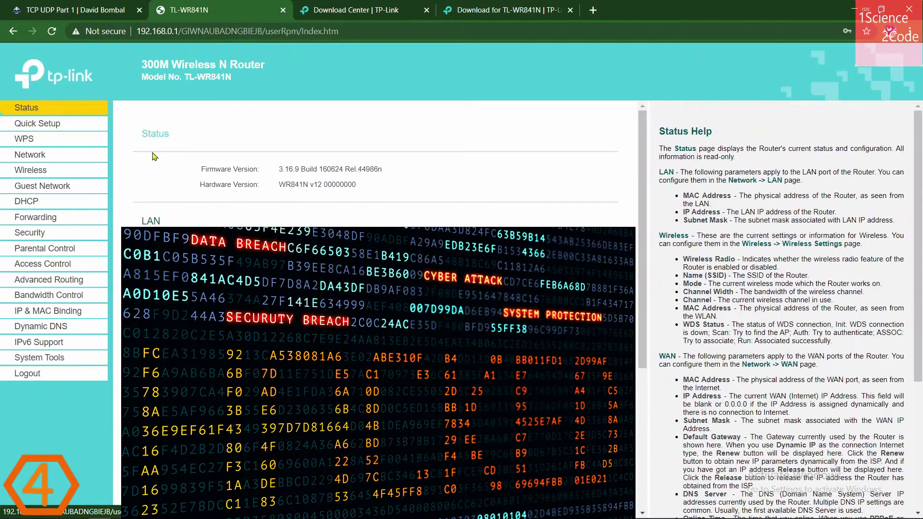
double_click(314, 185)
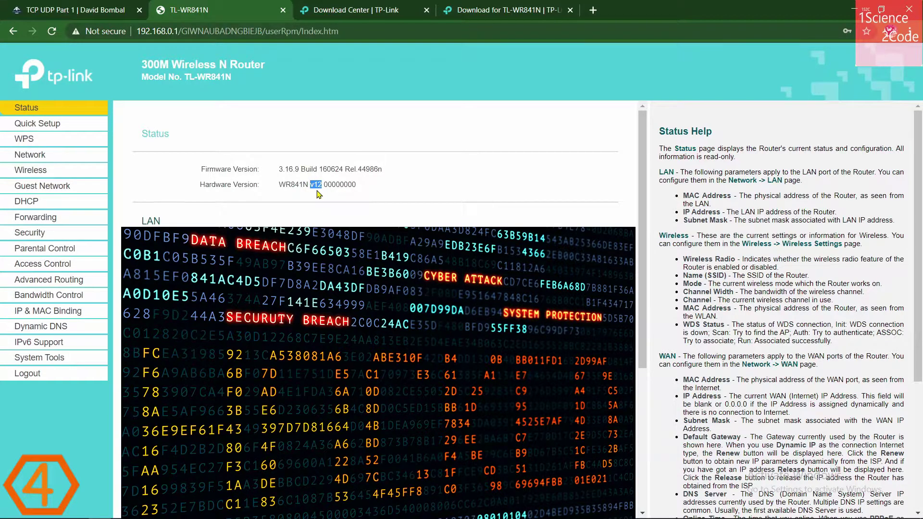
left_click(317, 191)
- Select hardware version V12 on the TL-WR841N download page
left_click(481, 11)
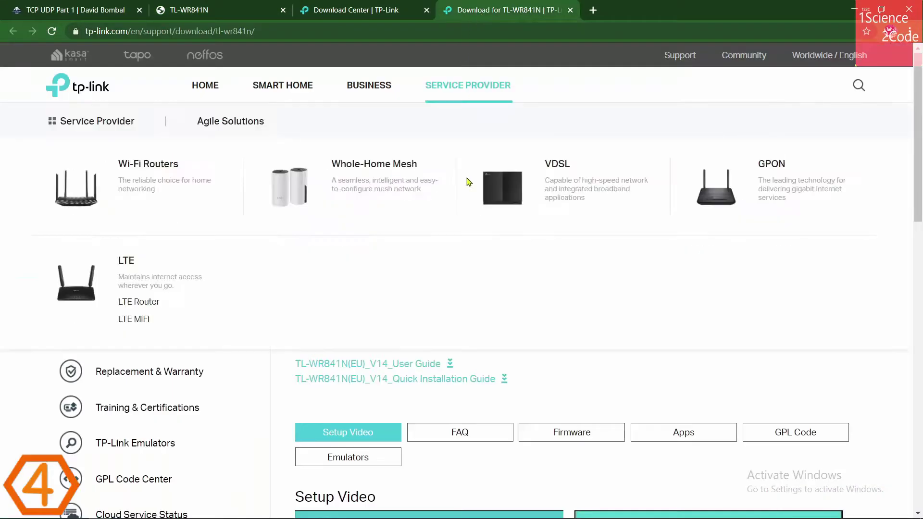
scroll(553, 265, "down", 3)
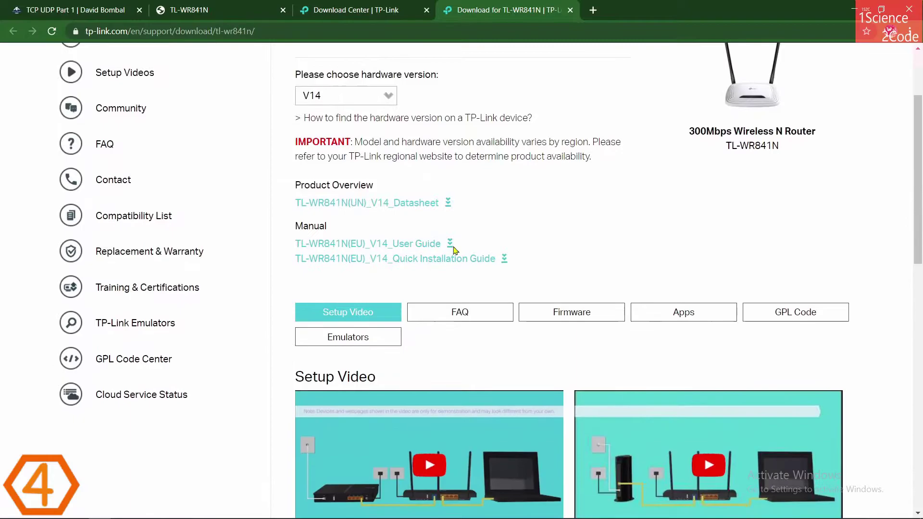
scroll(454, 250, "up", 1)
left_click(348, 161)
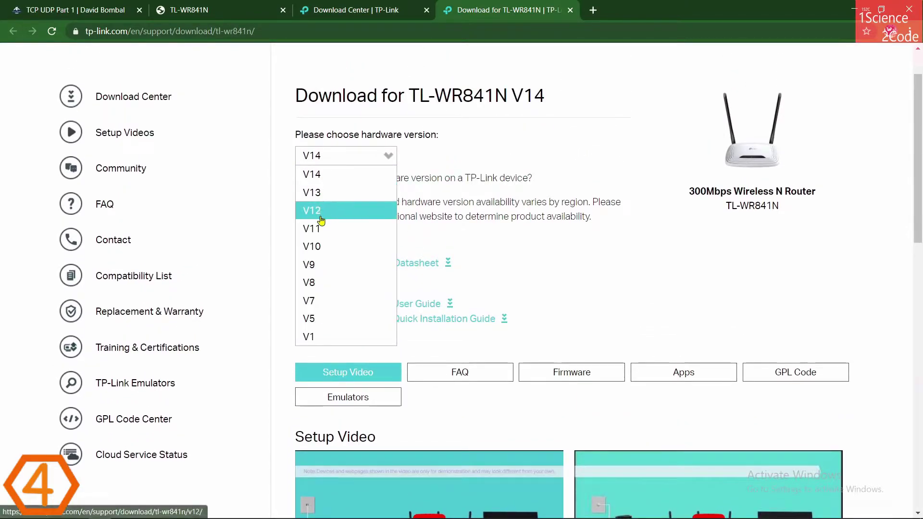
left_click(320, 215)
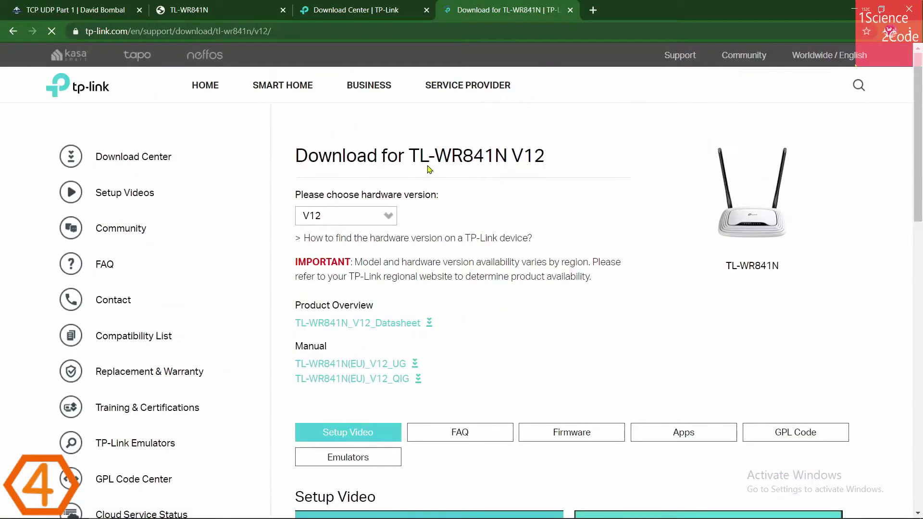
scroll(452, 207, "down", 5)
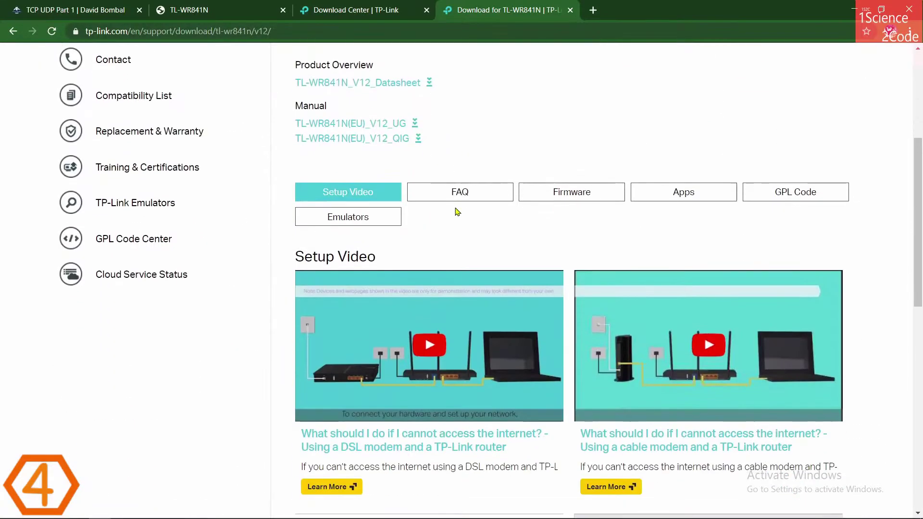
- Download the TL-WR841N(EU)_V12_160624 firmware and compare it with the router's installed Build 160624
left_click(579, 200)
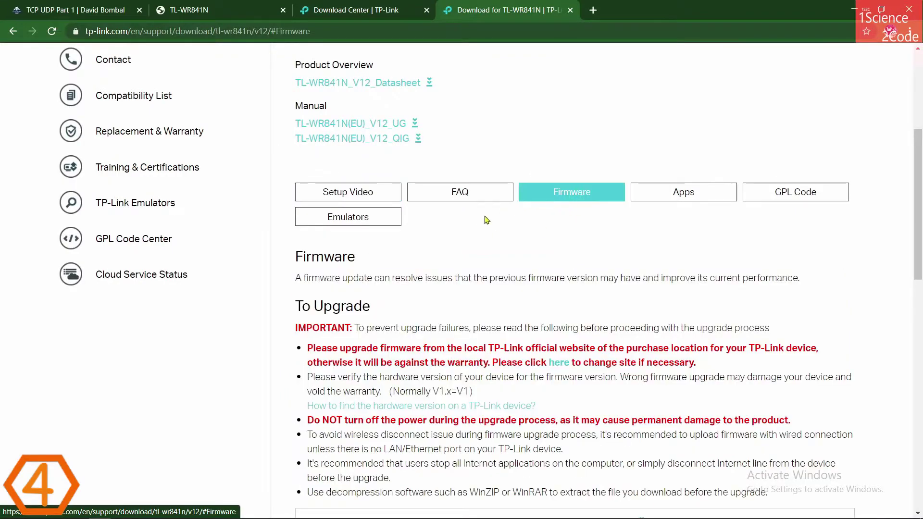
scroll(486, 220, "down", 3)
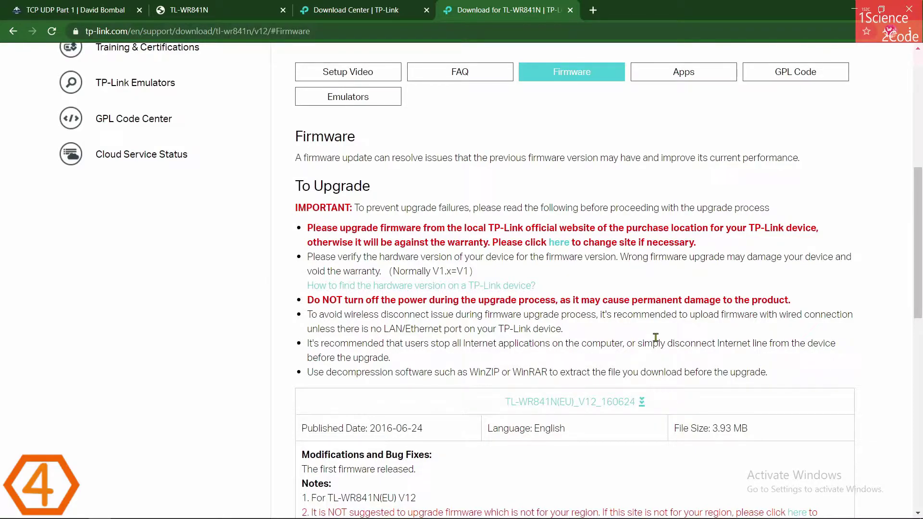
left_click_drag(294, 207, 777, 377)
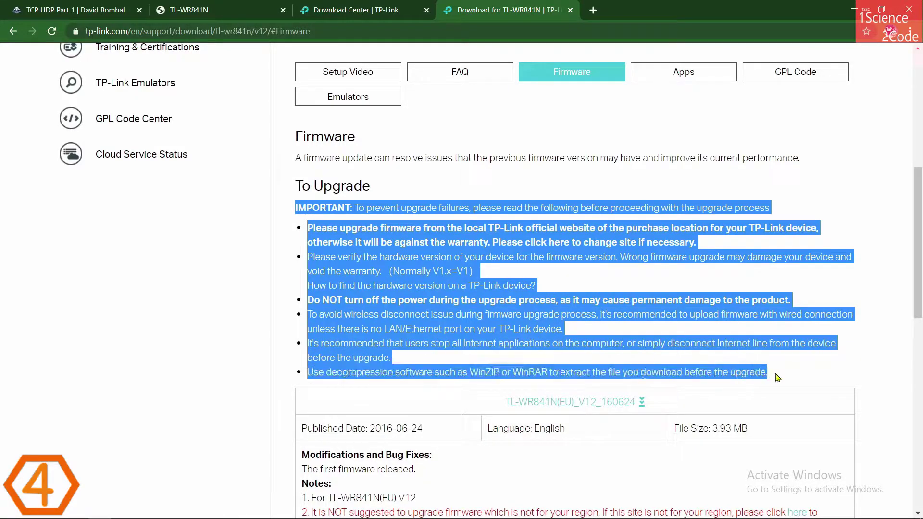
scroll(777, 377, "down", 4)
left_click(576, 222)
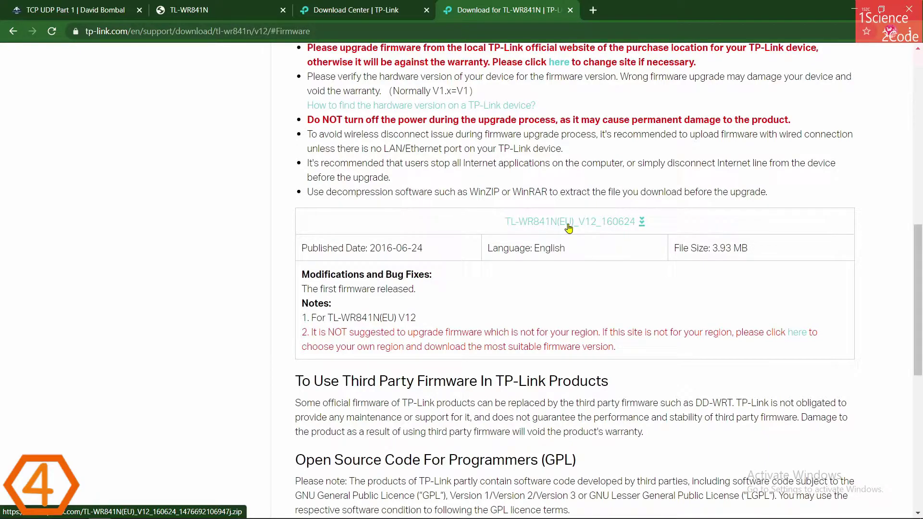
key("ctrl+2")
left_click_drag(299, 169, 345, 169)
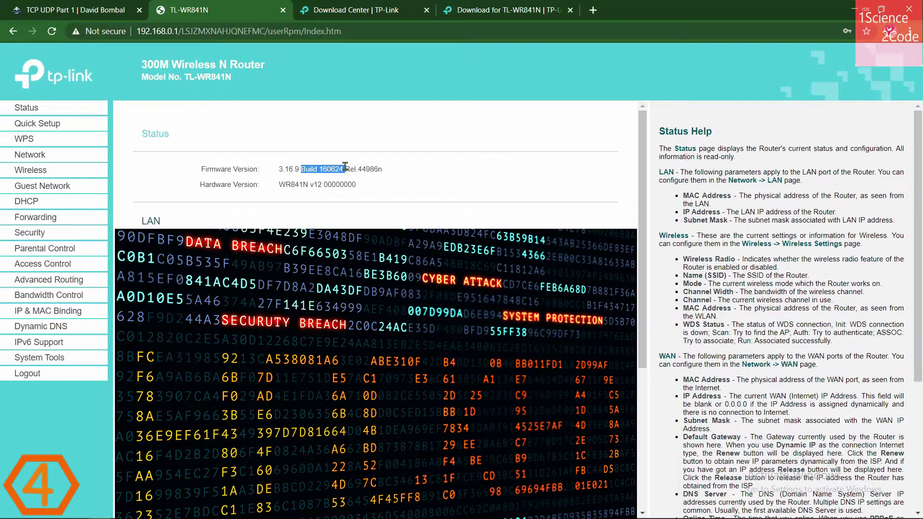
- Match build 160624 in the firmware file name, then load that .bin file on Firmware Upgrade
left_click(466, 13)
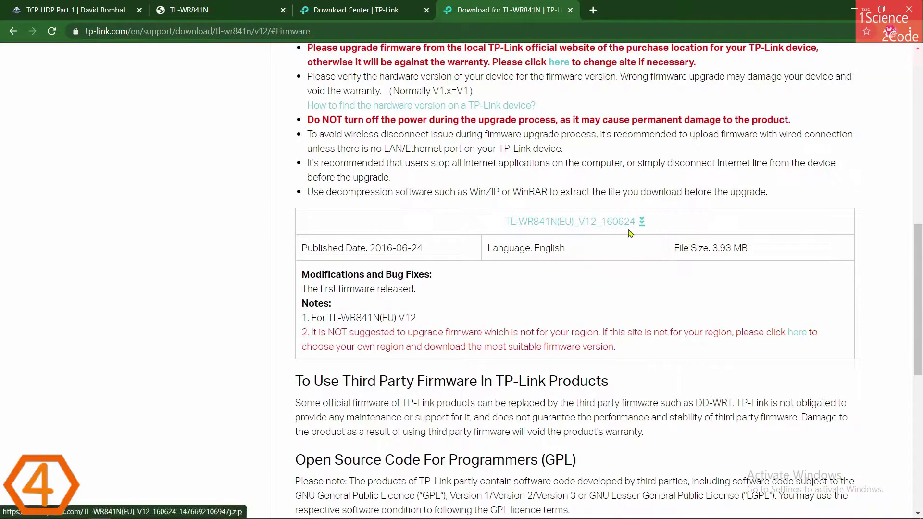
left_click_drag(635, 222, 601, 221)
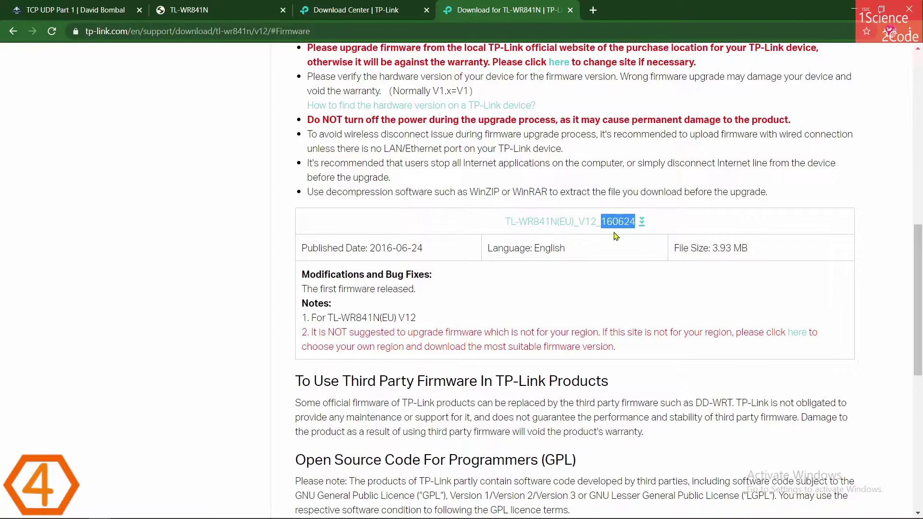
left_click(231, 17)
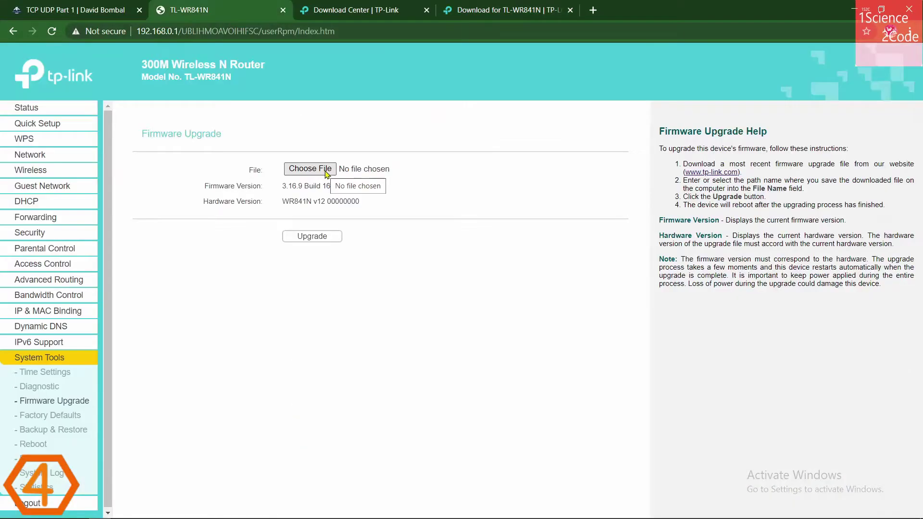
left_click(326, 171)
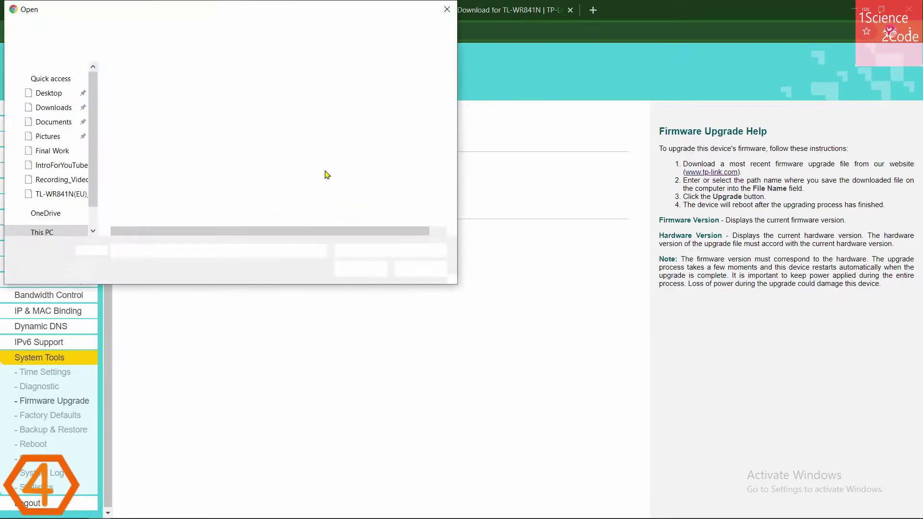
left_click(178, 115)
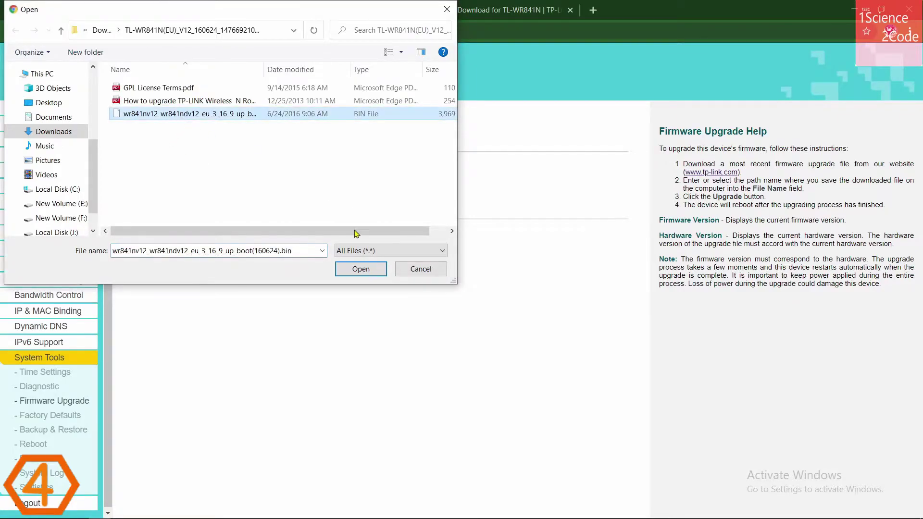
left_click(360, 270)
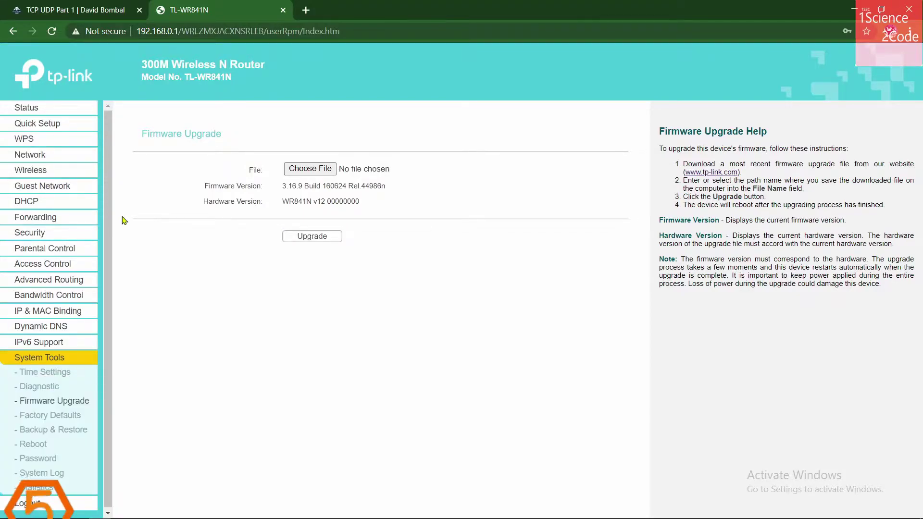
- Disable UPnP from the Forwarding > UPnP page
left_click(85, 219)
left_click(47, 275)
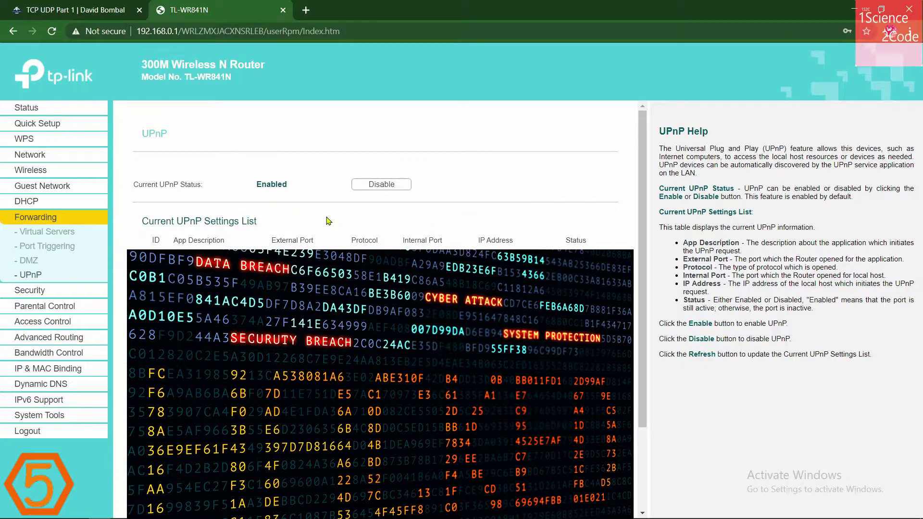
left_click(385, 184)
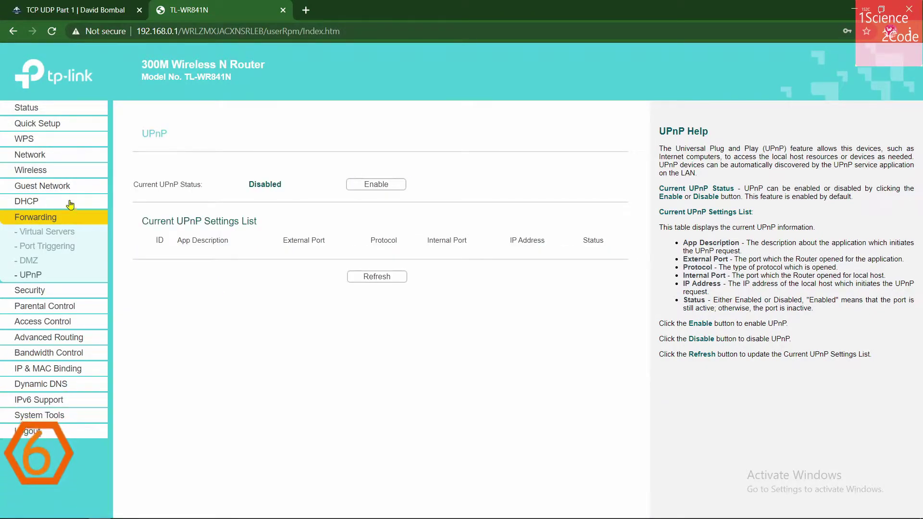
- Enable the guest network and its bandwidth control, review the name and password, and save
left_click(56, 185)
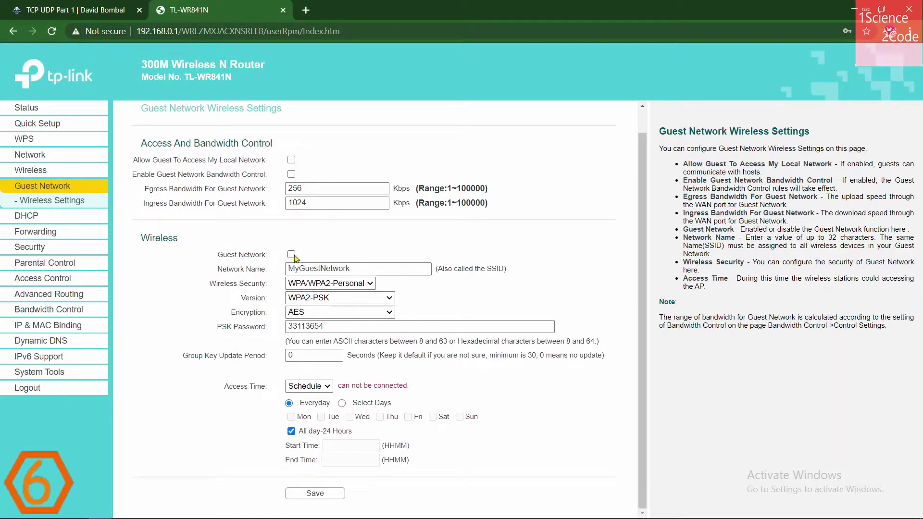
left_click(292, 255)
left_click(355, 269)
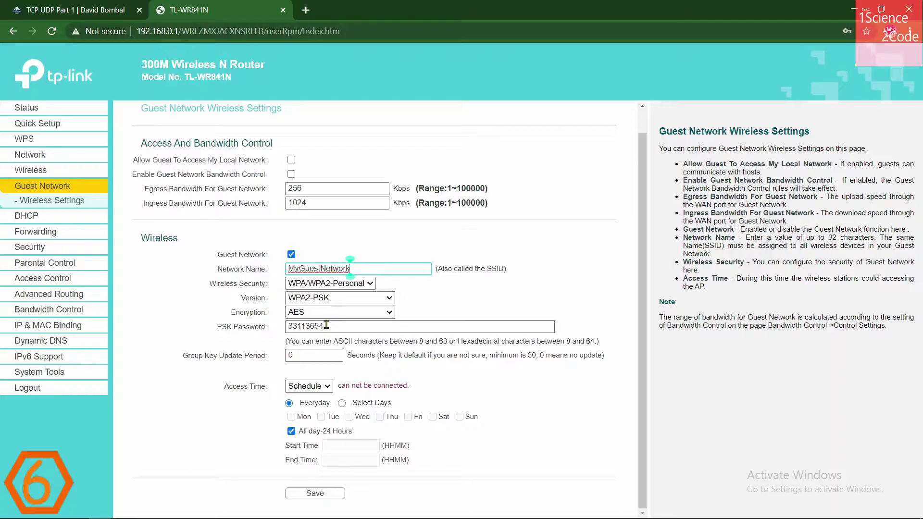
left_click_drag(324, 327, 291, 325)
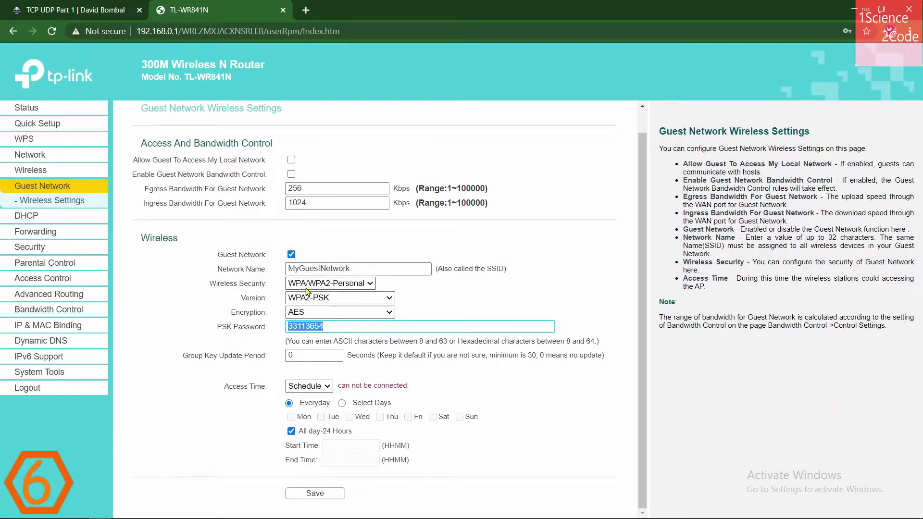
left_click(291, 174)
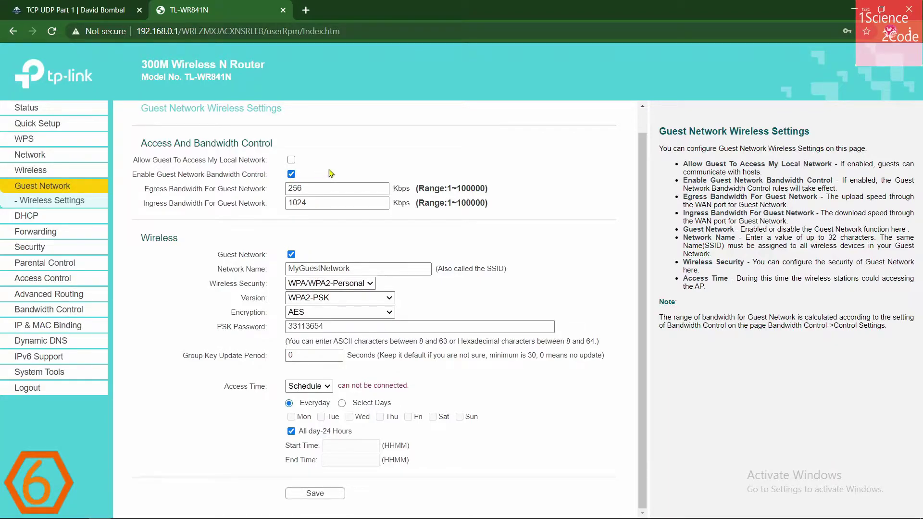
scroll(346, 192, "up", 1)
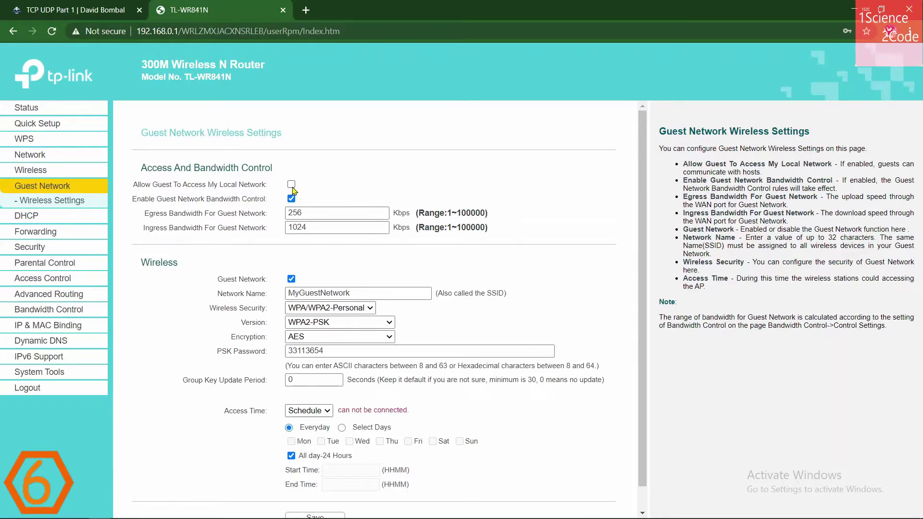
scroll(220, 330, "down", 1)
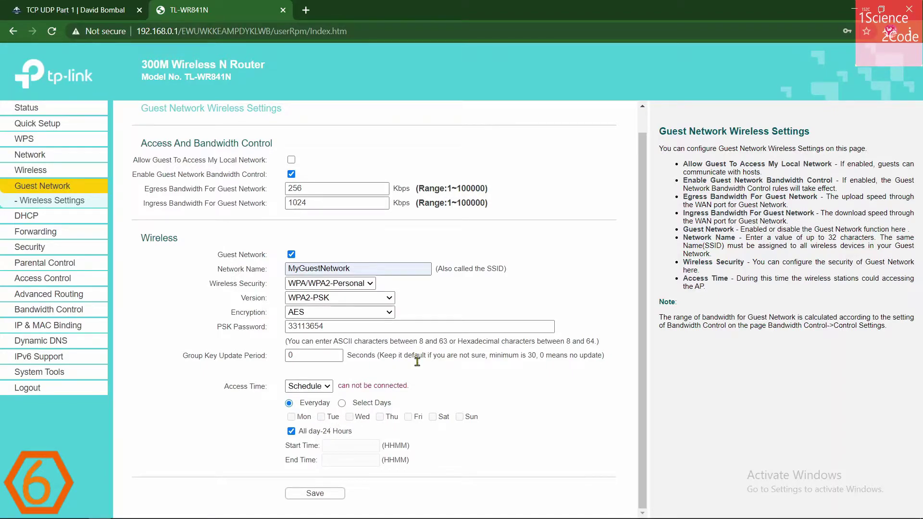
left_click(309, 493)
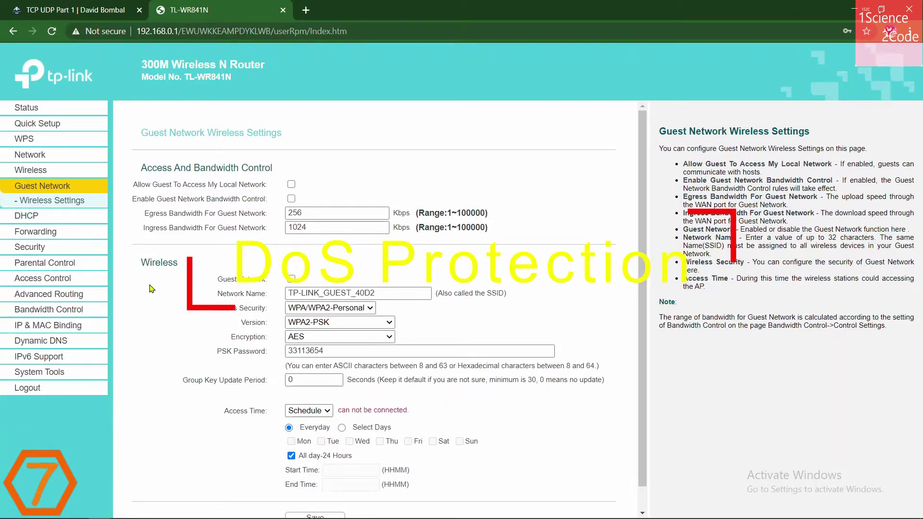
- Go to the Security section's Advanced Security page, where DoS Protection and flood filters are configured
left_click(45, 253)
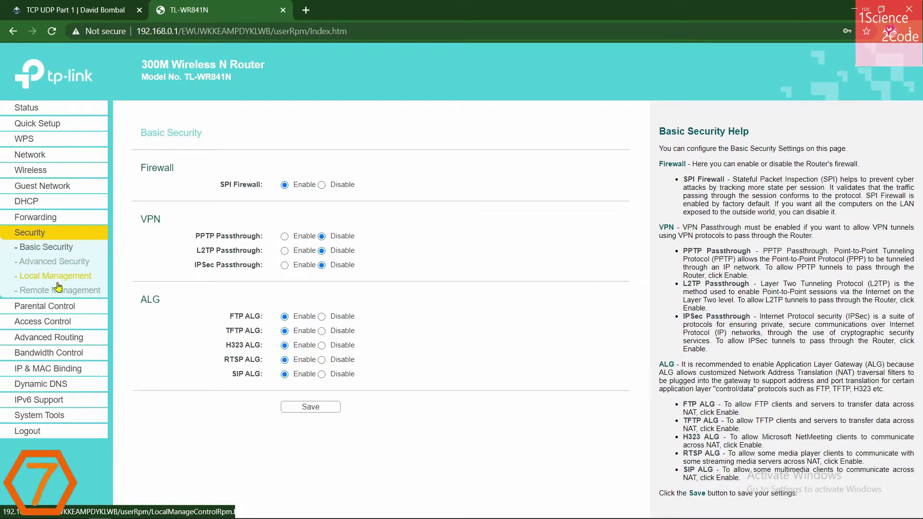
left_click(64, 263)
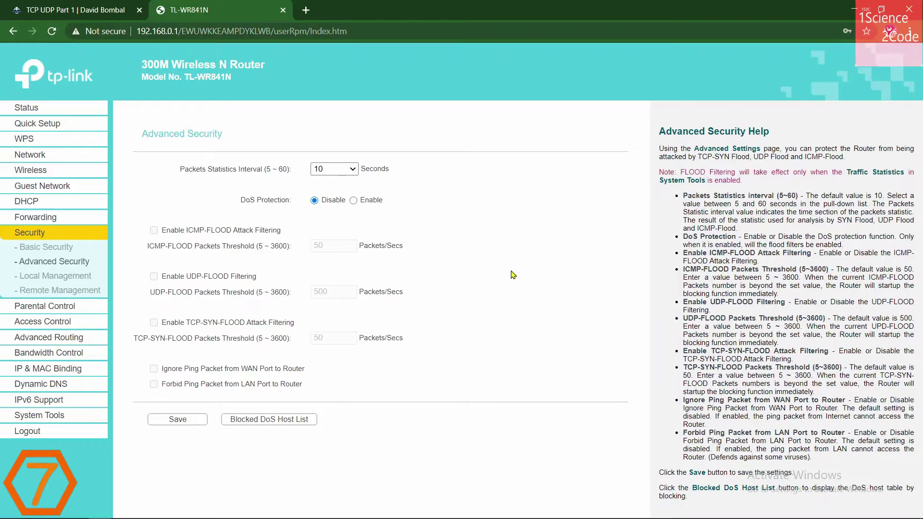
- Enable DoS Protection and turn on ICMP-FLOOD, UDP-FLOOD and TCP-SYN-FLOOD attack filtering
left_click(353, 201)
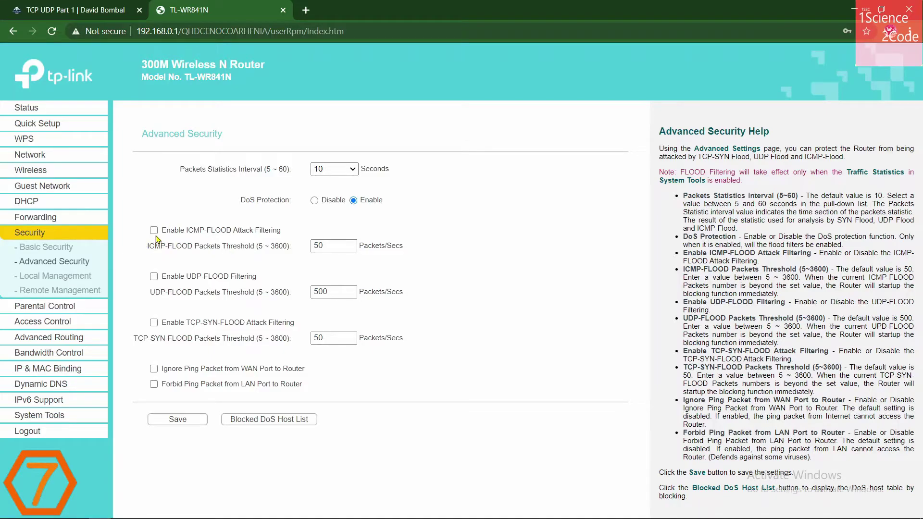
left_click(154, 230)
left_click(154, 277)
left_click(154, 322)
- Check the flood thresholds are left at 500 for UDP, 50 for TCP-SYN and 50 for ICMP
double_click(321, 292)
double_click(320, 338)
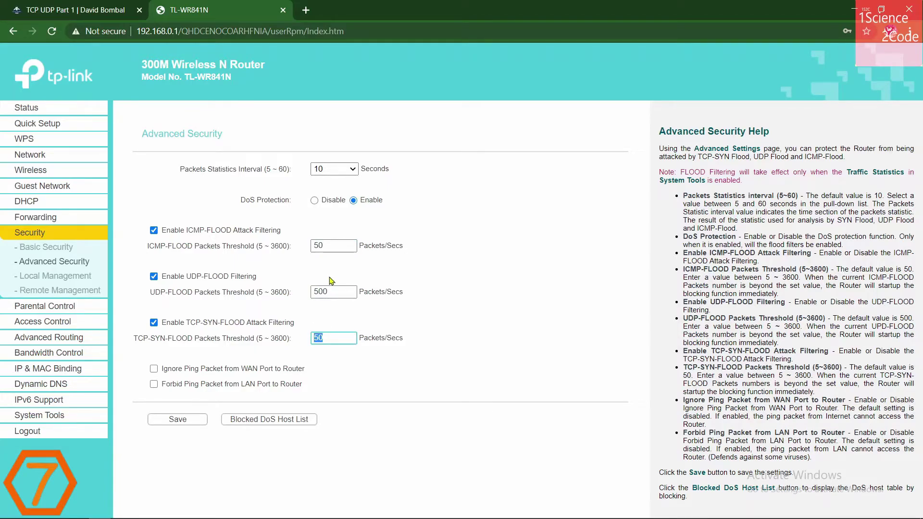
left_click(457, 287)
double_click(321, 246)
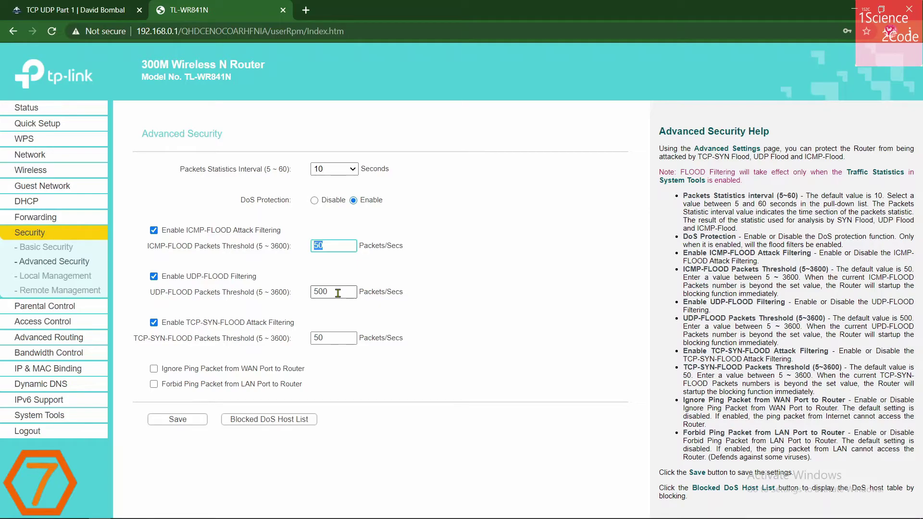
- Tick 'Ignore Ping Packet from WAN Port to Router' and 'Forbid Ping Packet from LAN Port to Router'
left_click(154, 369)
left_click(154, 384)
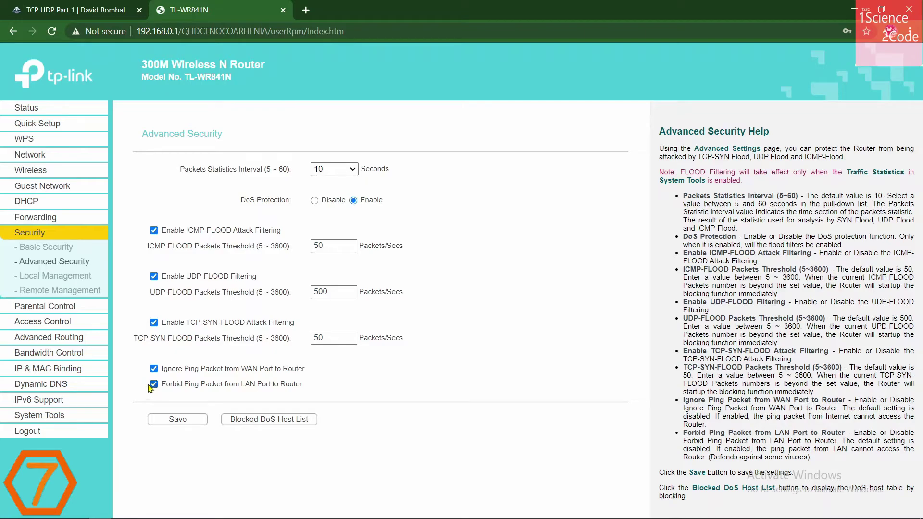